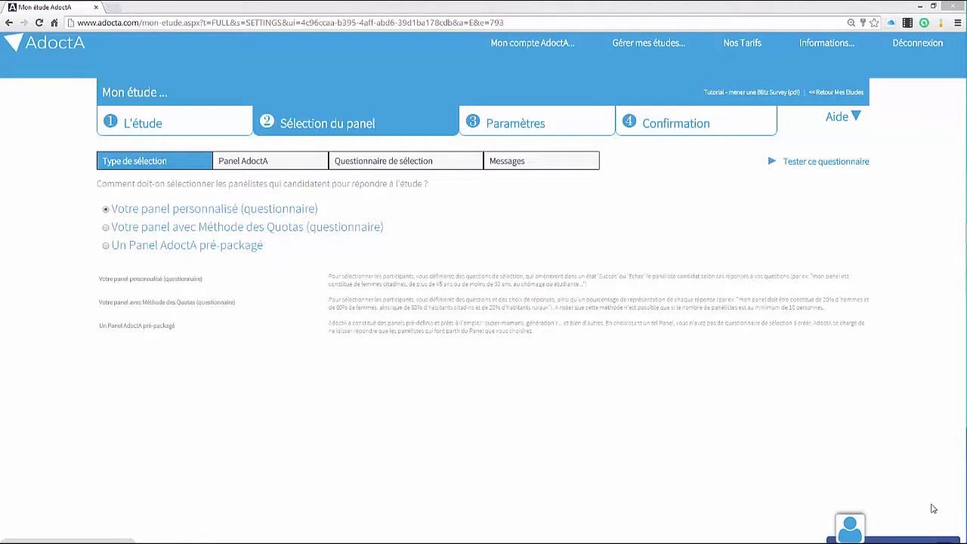
Step: Insert the pre-packaged "Genre" question into the panel's selection questionnaire
left_click(393, 163)
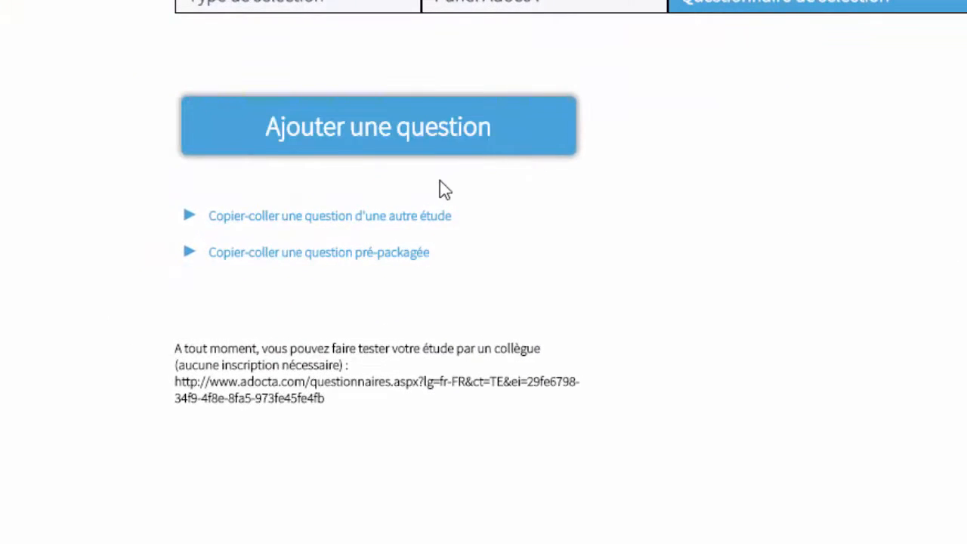
left_click(406, 257)
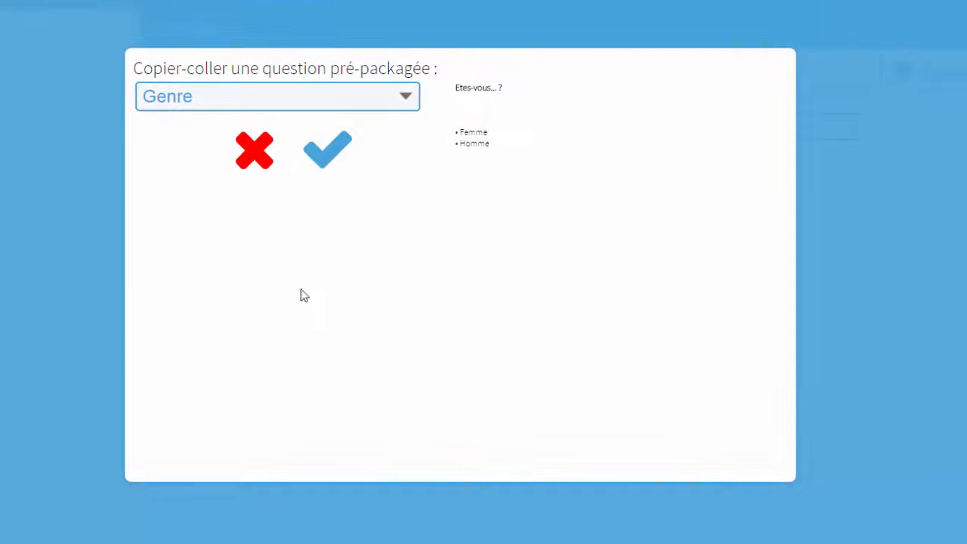
left_click(405, 102)
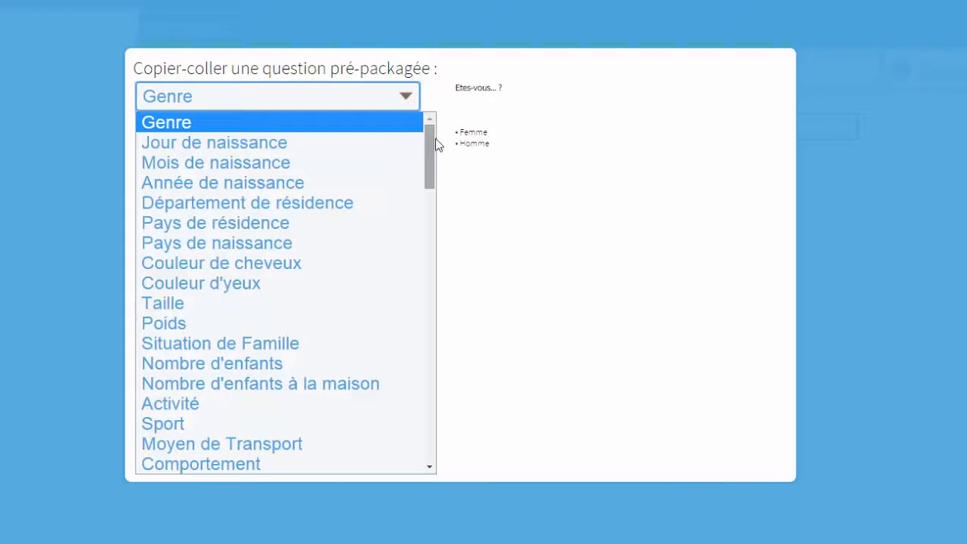
left_click_drag(434, 144, 442, 124)
left_click(364, 121)
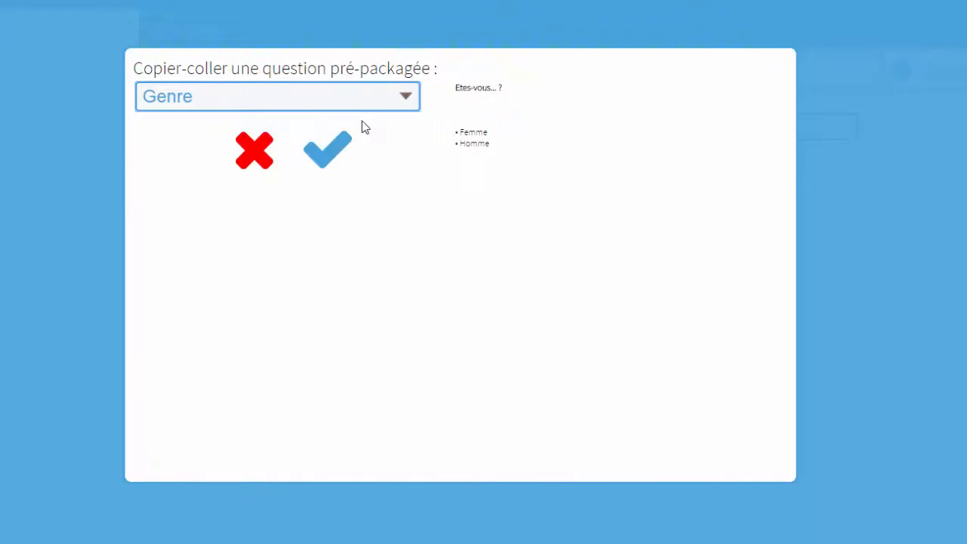
left_click(326, 153)
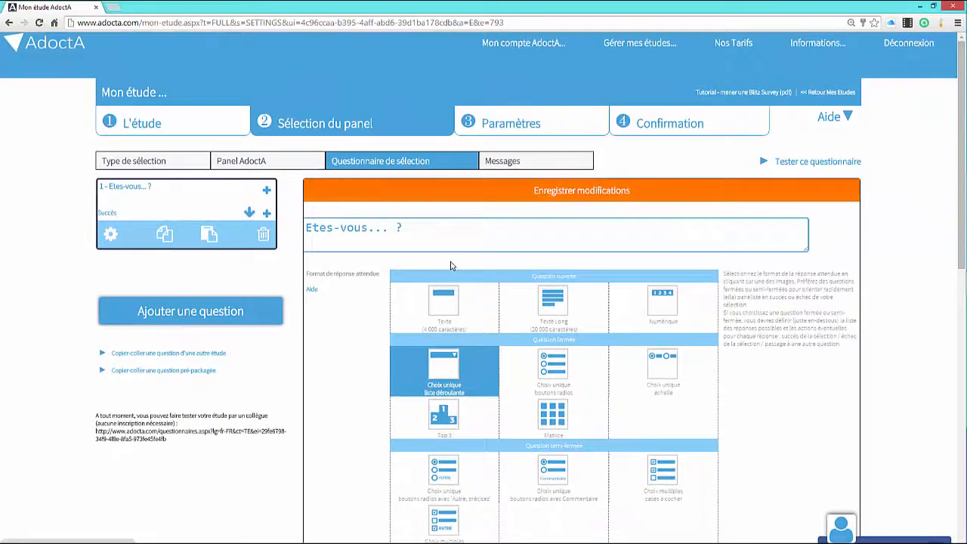
Step: Route the answer "Homme" of the gender question to "Echec" and save the question
scroll(450, 264, "down", 2)
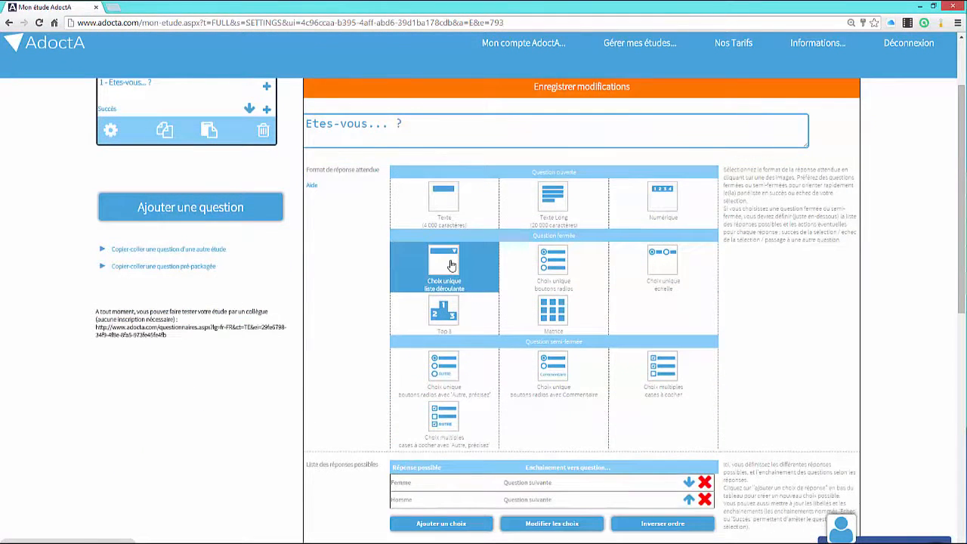
scroll(451, 268, "down", 2)
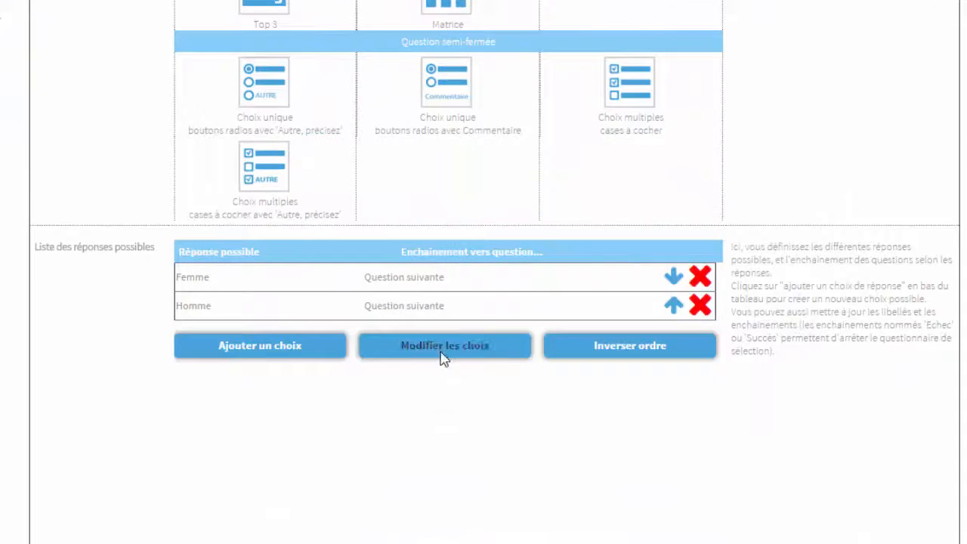
left_click(443, 355)
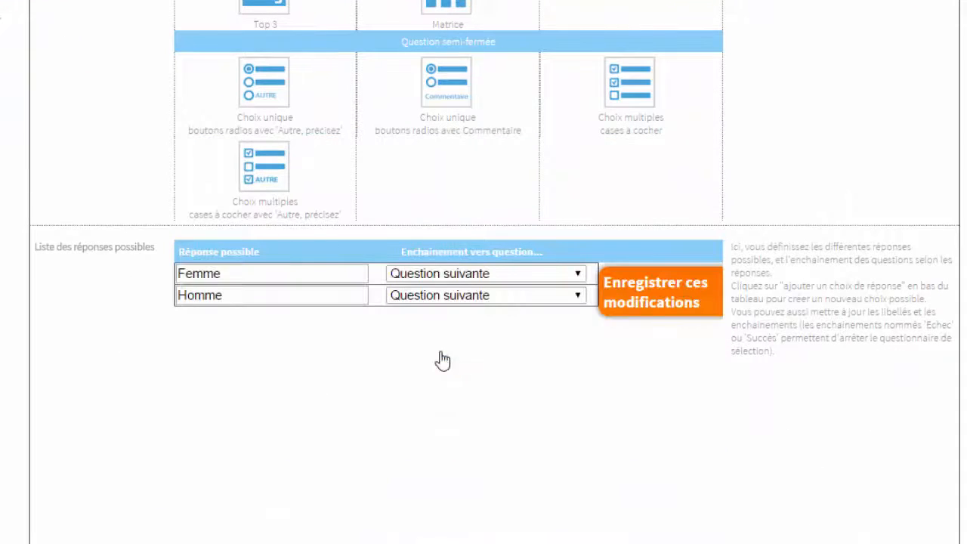
left_click(483, 278)
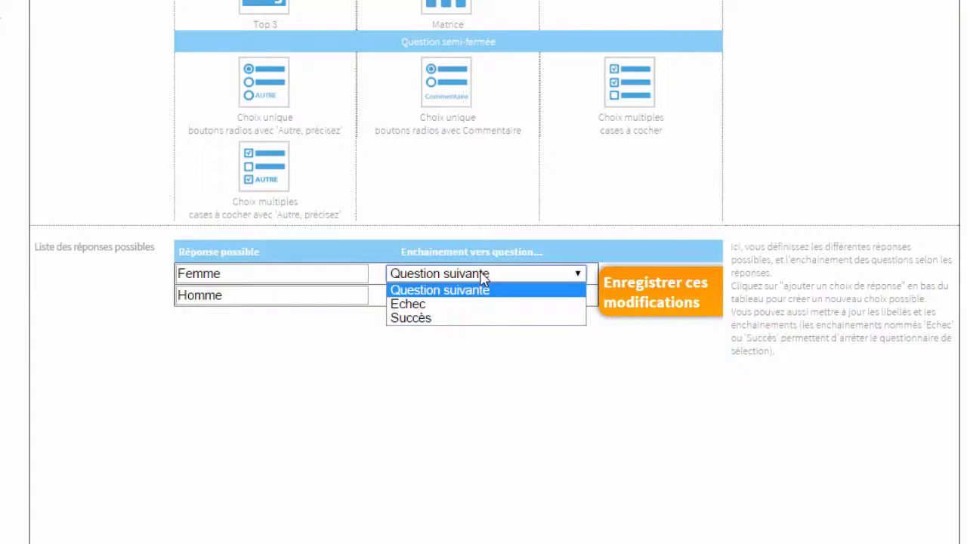
left_click(492, 378)
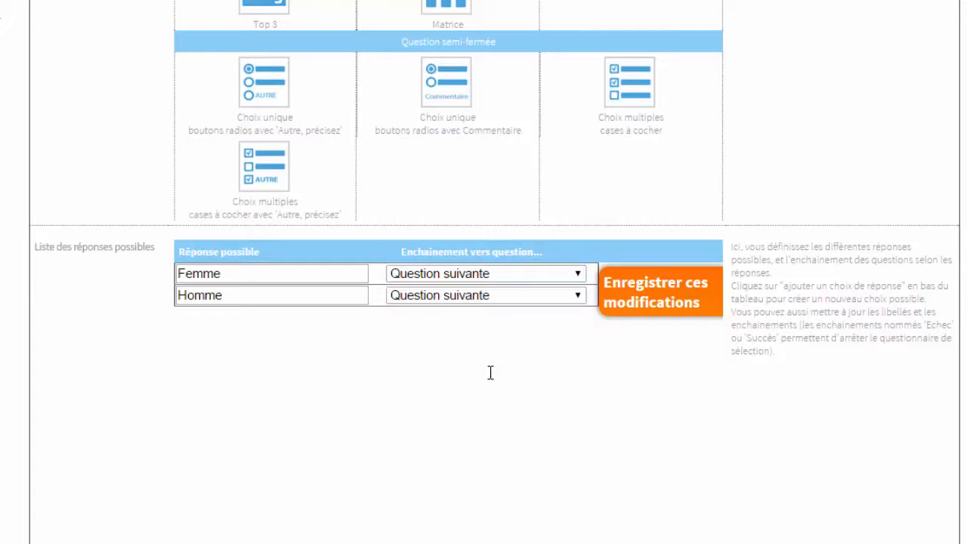
left_click(476, 298)
left_click(471, 327)
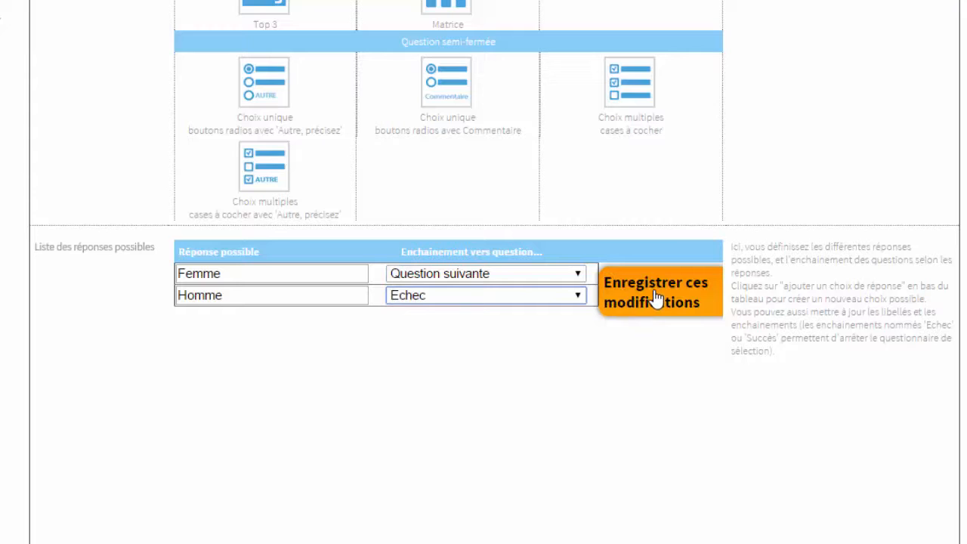
left_click(655, 298)
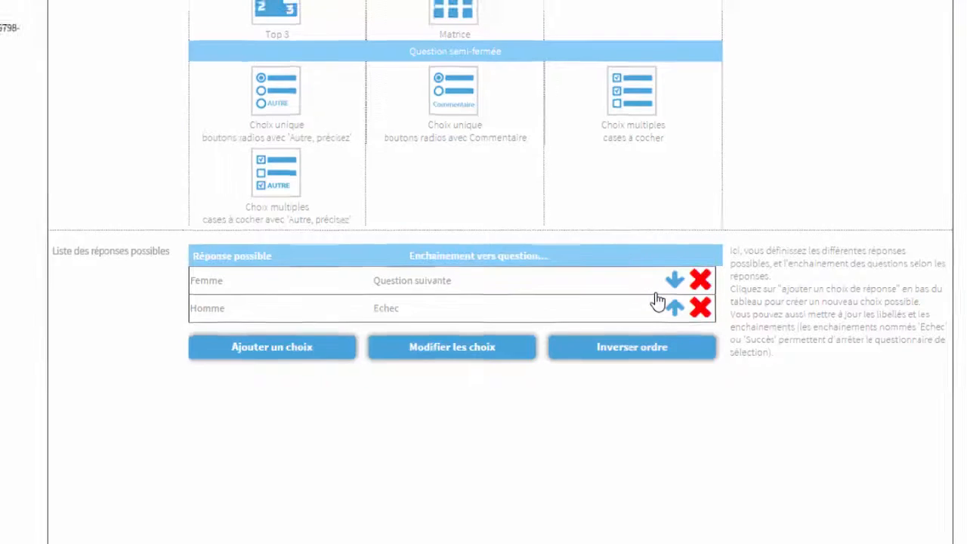
scroll(656, 298, "up", 4)
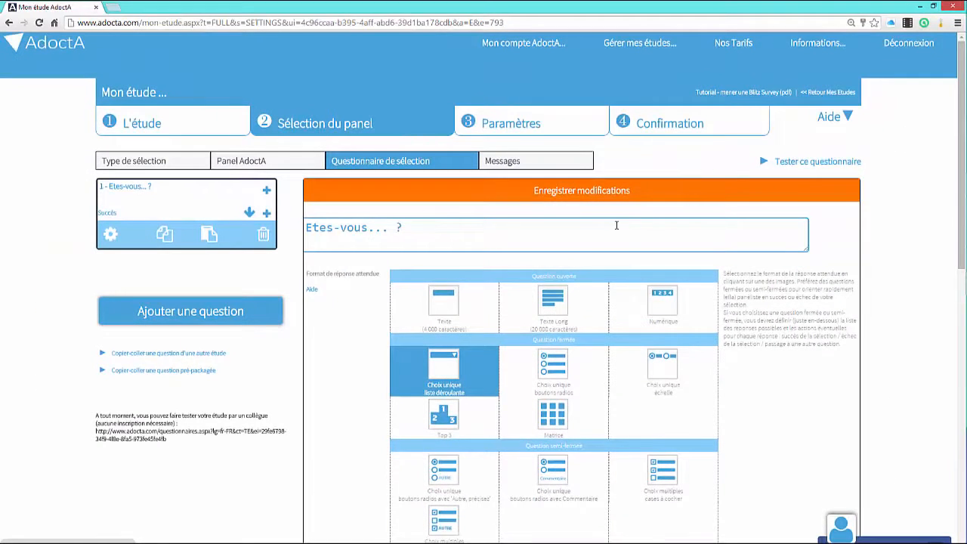
left_click(590, 193)
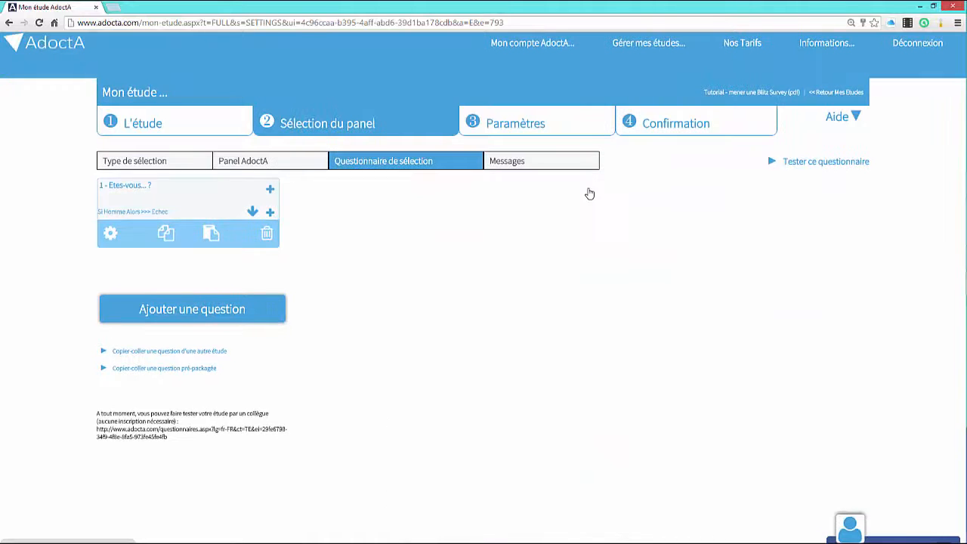
Step: Test the selection questionnaire by answering "Homme" to the gender question, and return to the study's settings
left_click(821, 162)
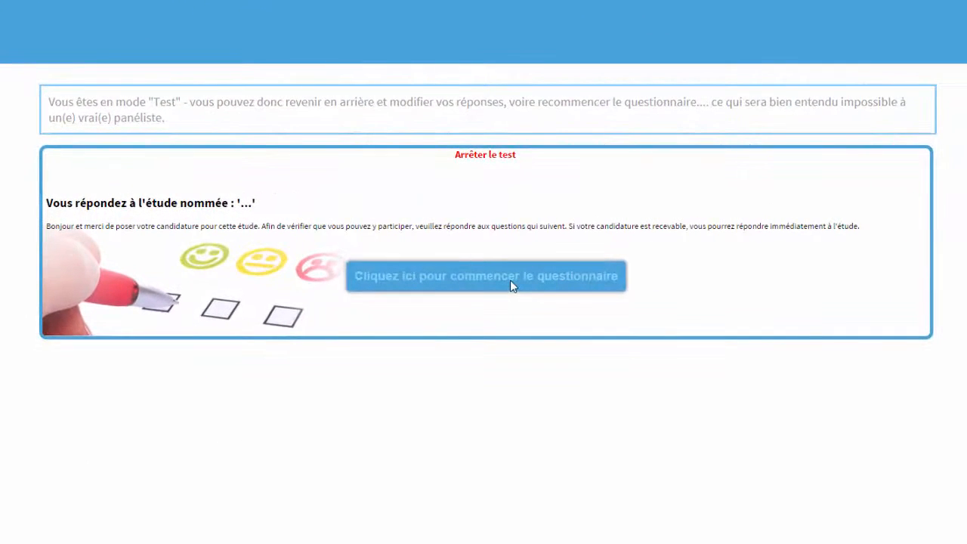
left_click(512, 284)
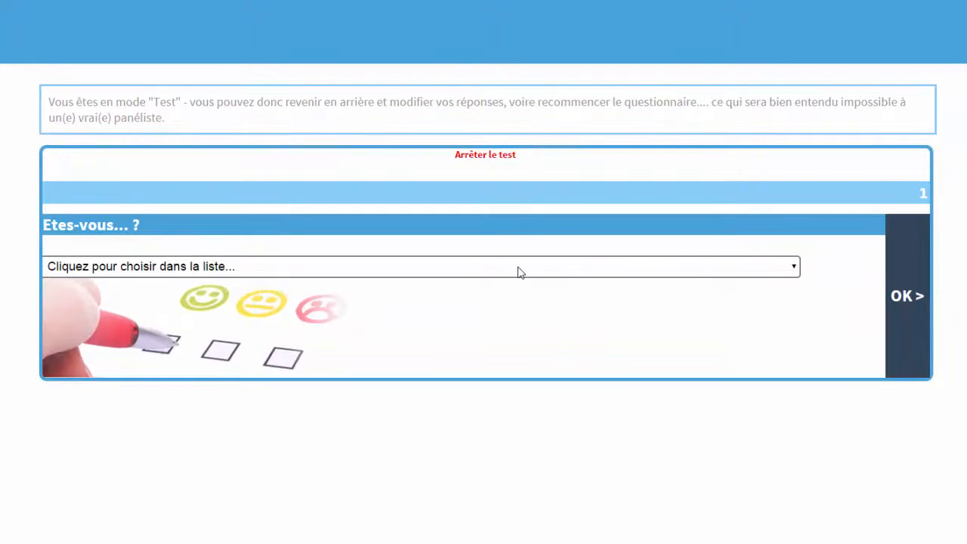
left_click(518, 268)
left_click(505, 315)
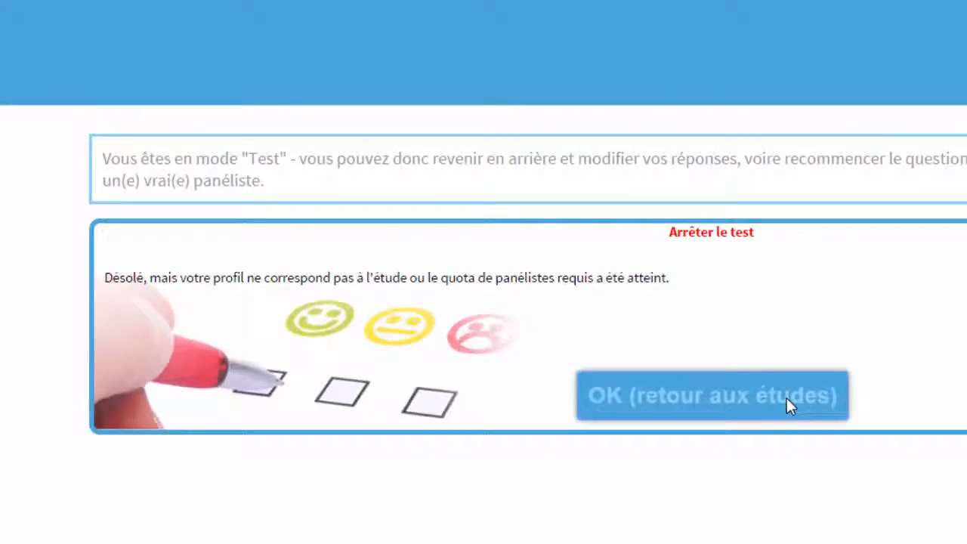
left_click(786, 406)
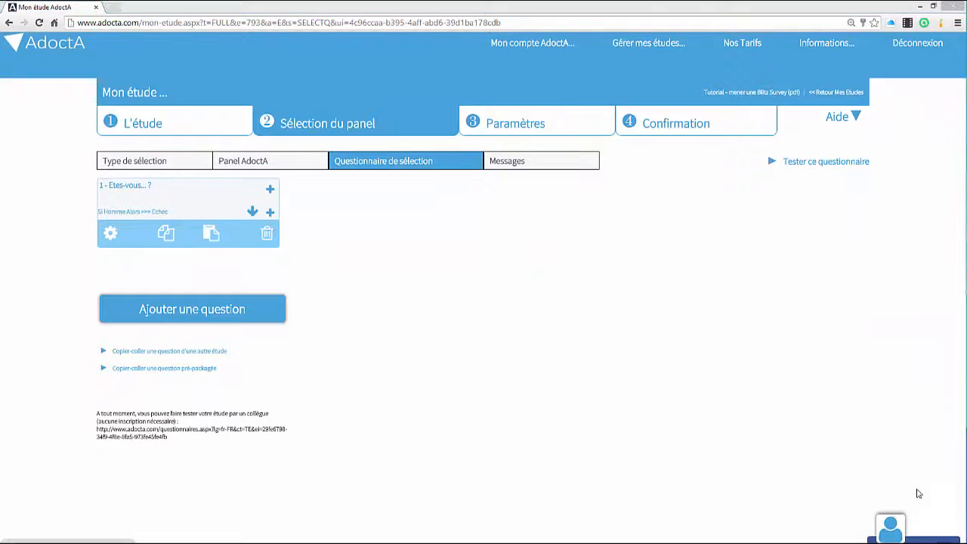
Step: Add a single-choice radio-button question worded "Si je vous offrais à boire ?" to the selection questionnaire
left_click(229, 309)
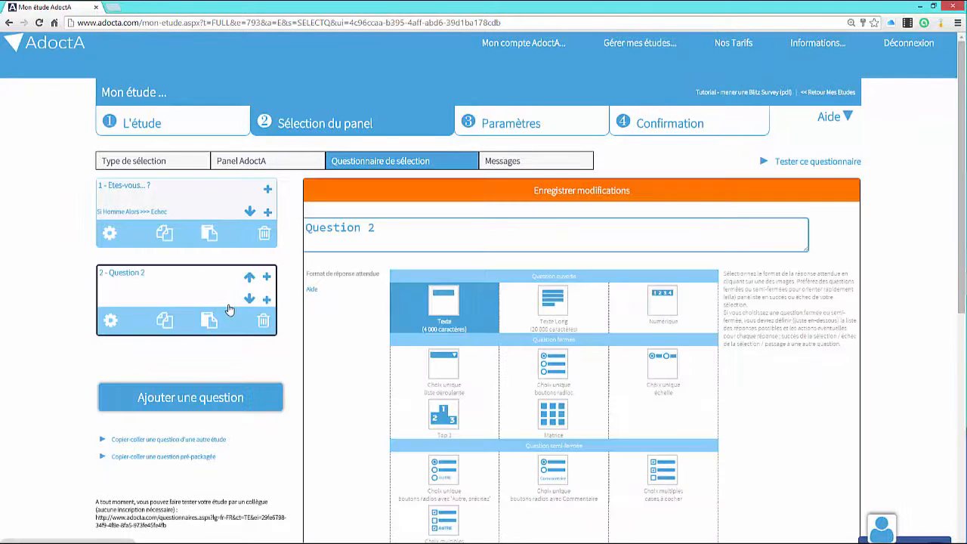
left_click(552, 371)
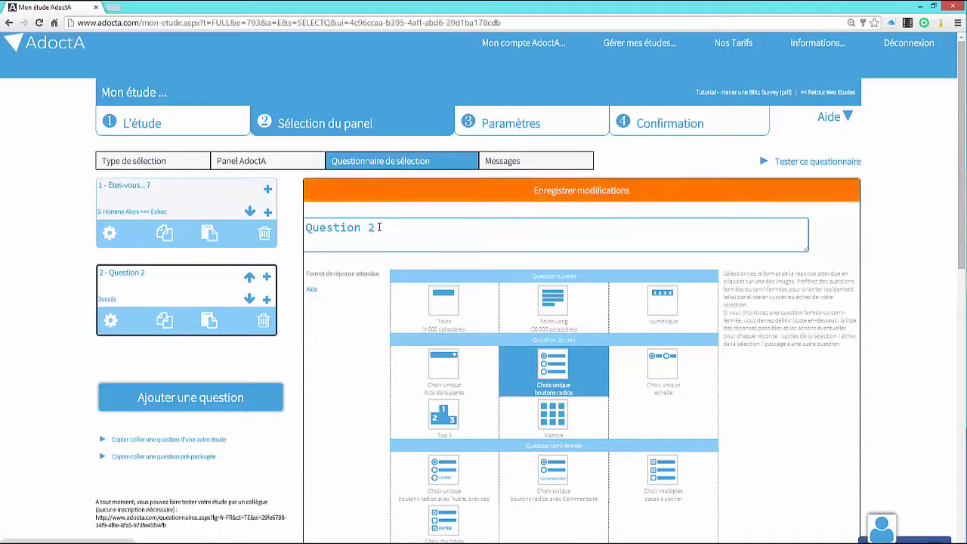
left_click_drag(382, 227, 305, 227)
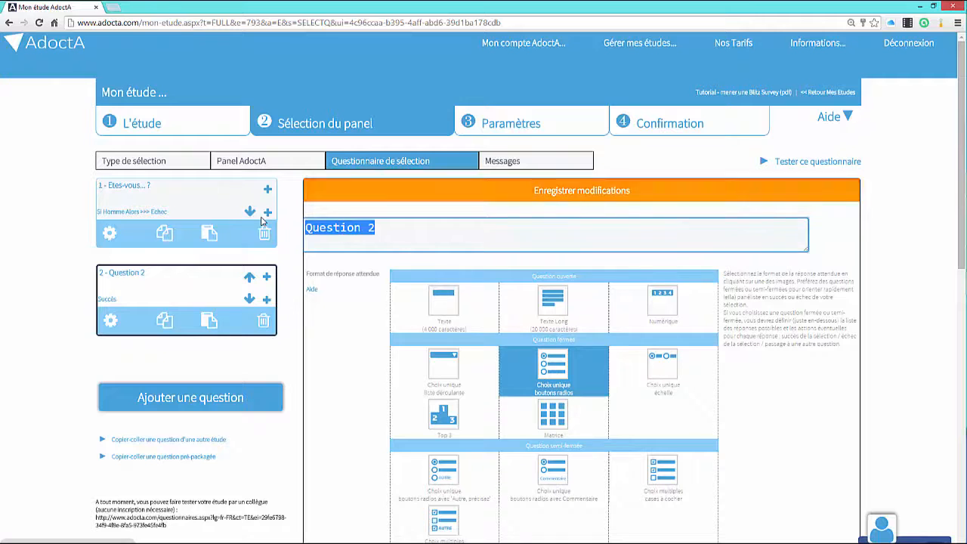
type("Si je vous offrais à boire ?")
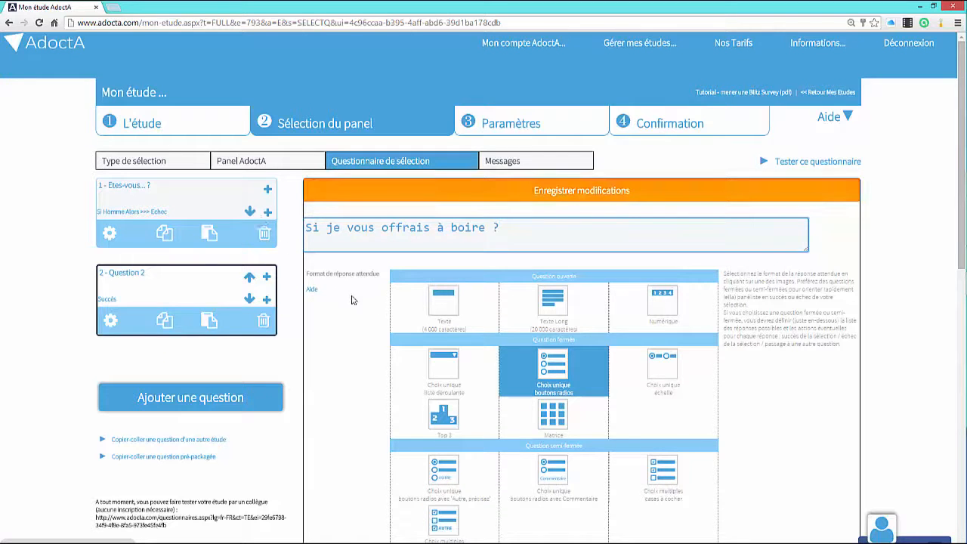
Step: Add the answer choices "Une bière", "Un Soda", "Un café", "Un Thé", "De l'eau plate" and "De l'eau gazeuse" to the drink question
scroll(441, 306, "down", 4)
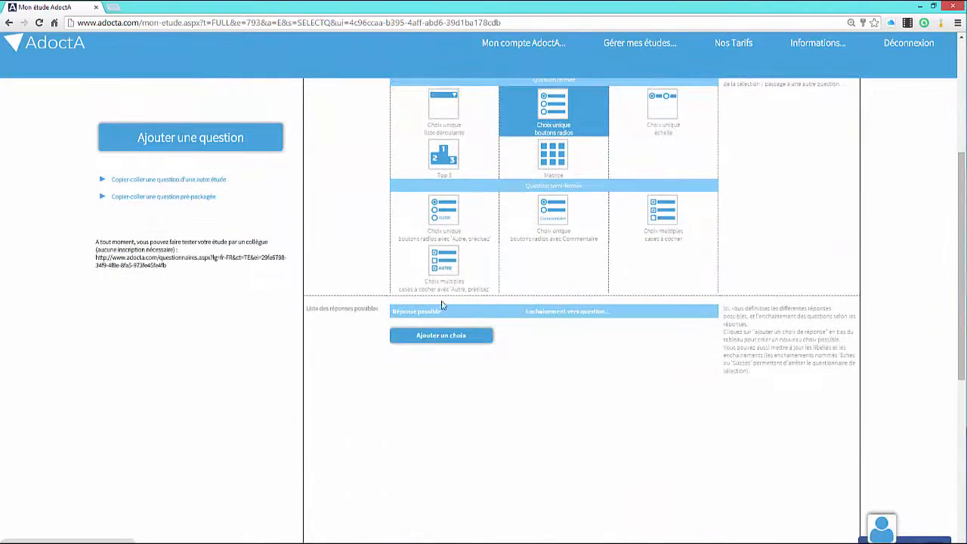
left_click(450, 338)
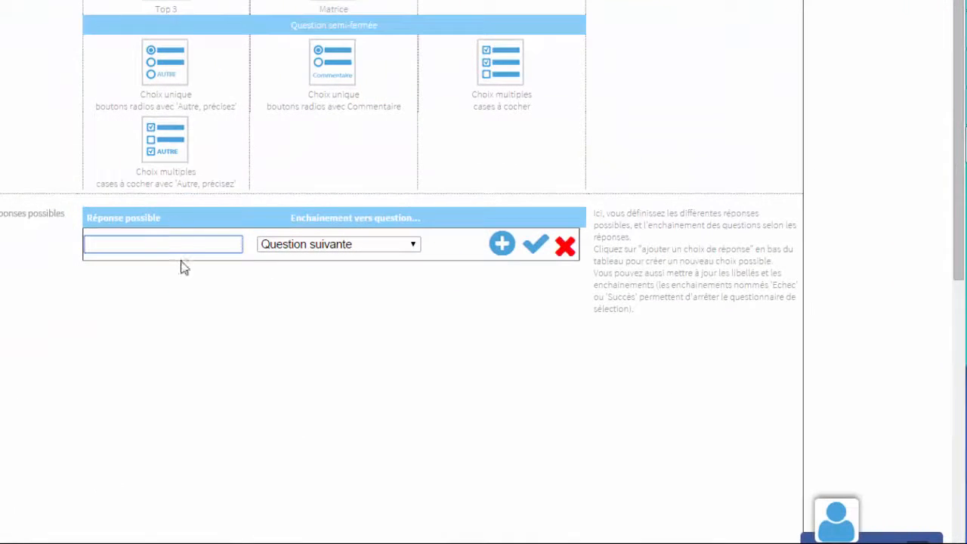
left_click(177, 244)
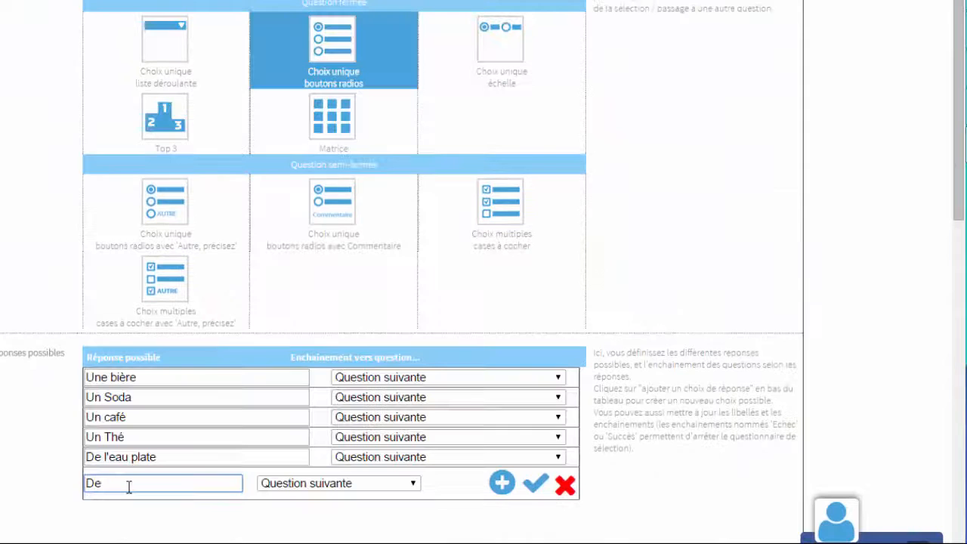
type("l'eau gazeuse")
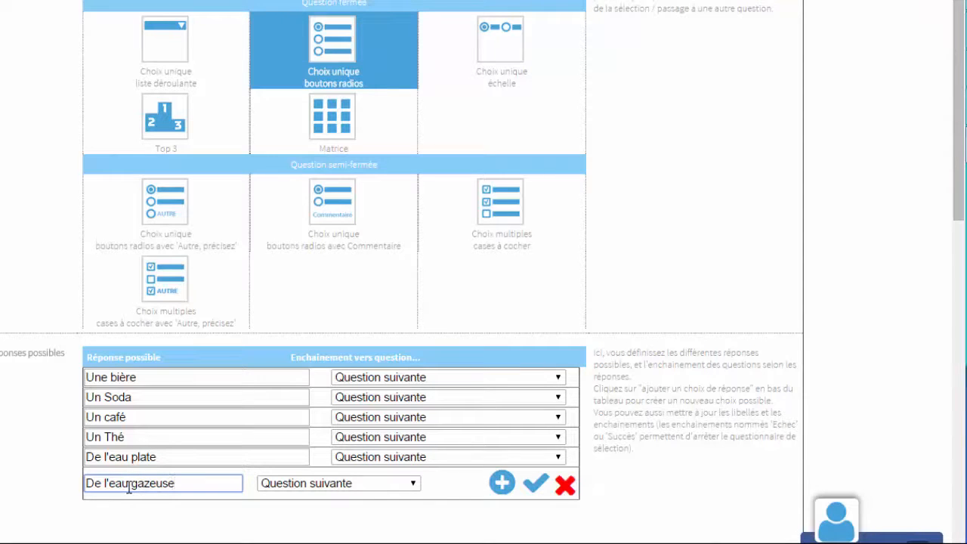
left_click(536, 485)
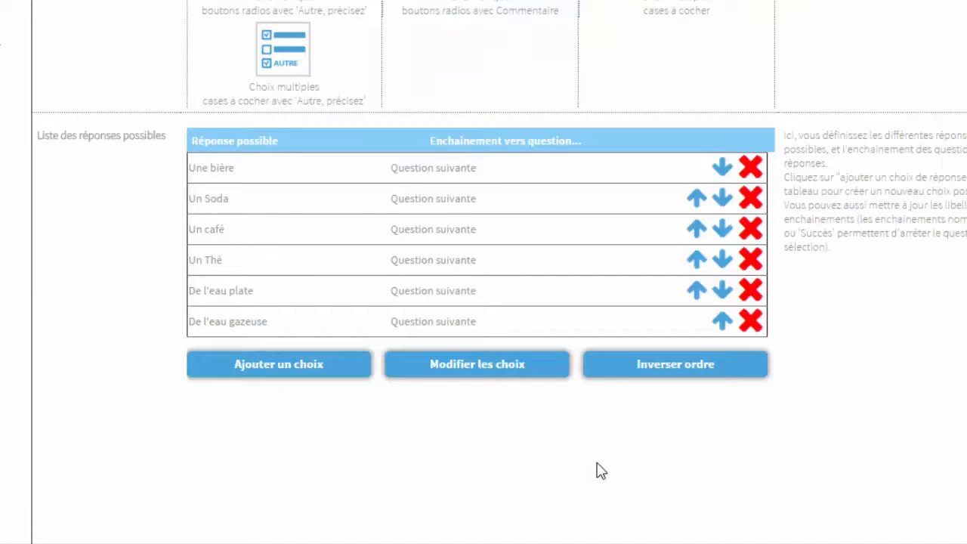
Step: Route the answers "Une bière", "Un Soda", "Un café" and "Un Thé" to "Echec" and save the changes
left_click(503, 368)
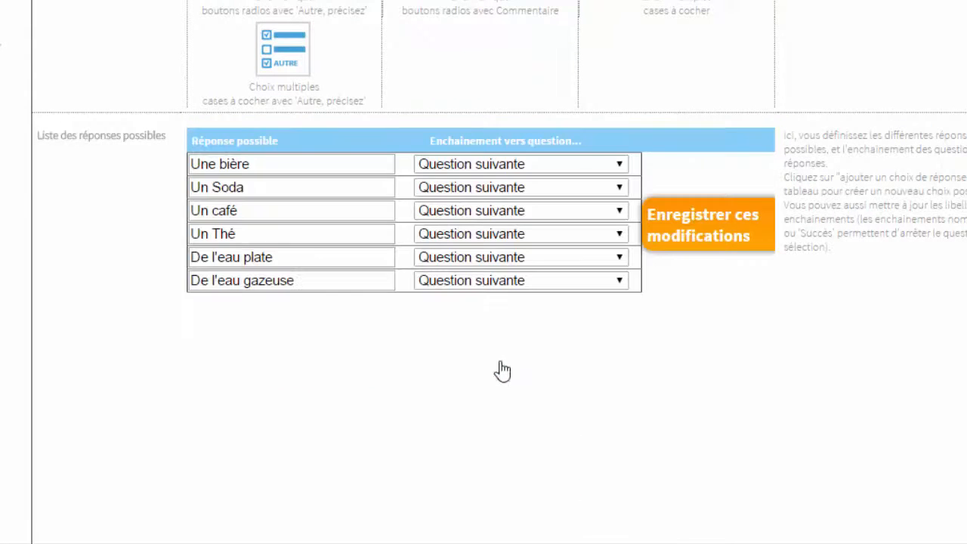
left_click(506, 164)
left_click(506, 201)
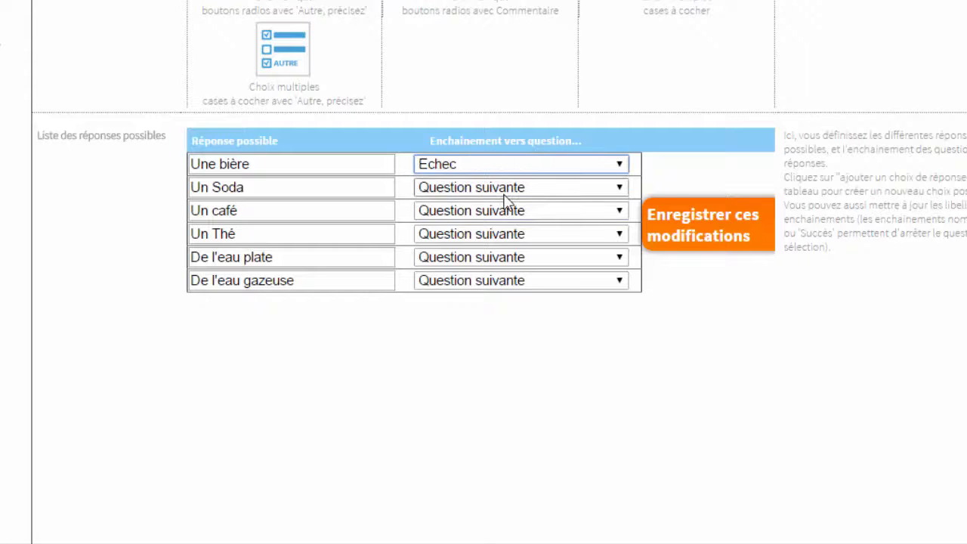
left_click(506, 192)
left_click(508, 218)
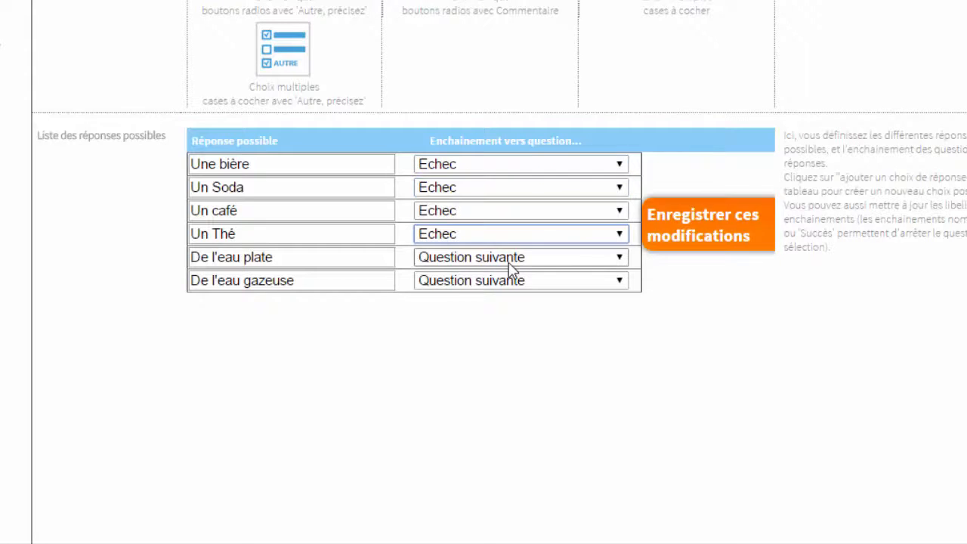
left_click(686, 239)
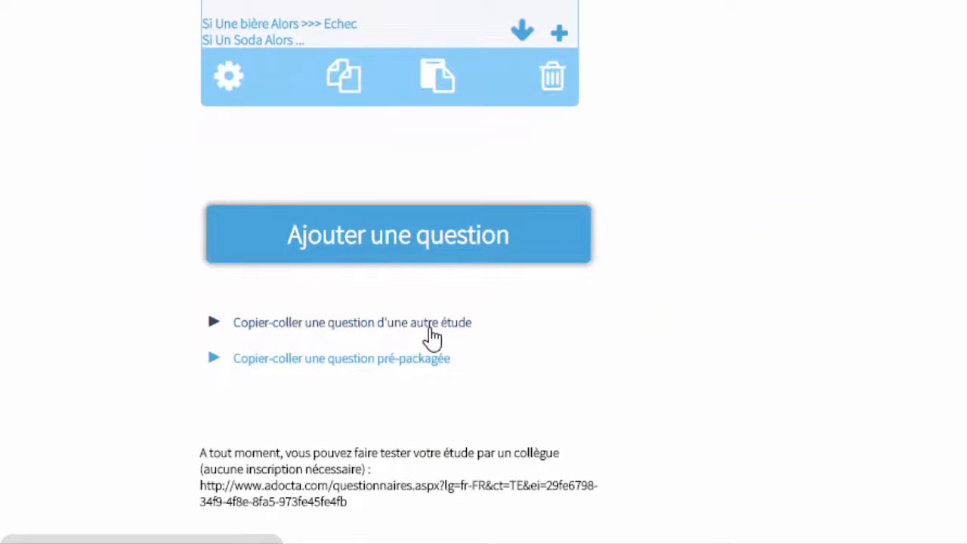
Step: Copy the question "Qui est votre opérateur mobile ?" from the study "Du nouveau dans les Forfaits 4G !" into the selection questionnaire
left_click(429, 330)
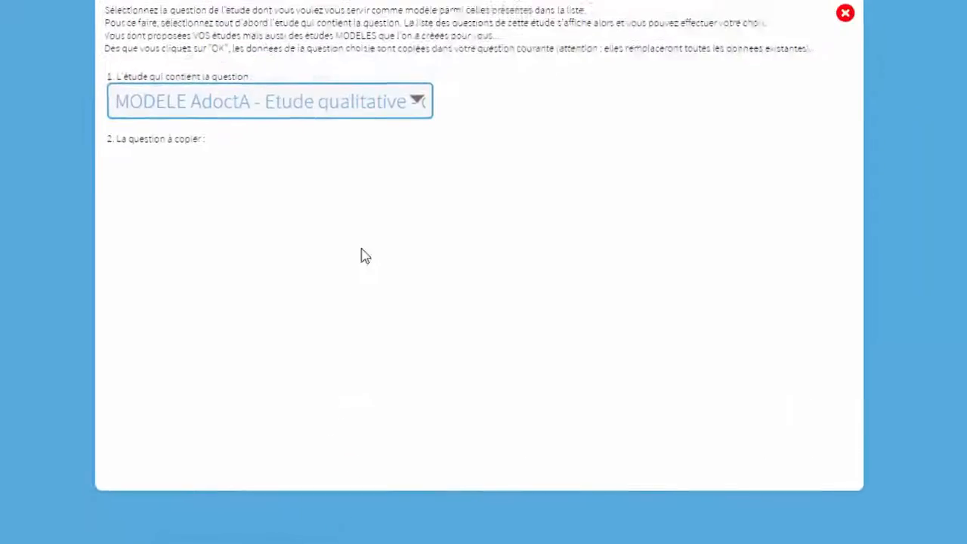
left_click(373, 138)
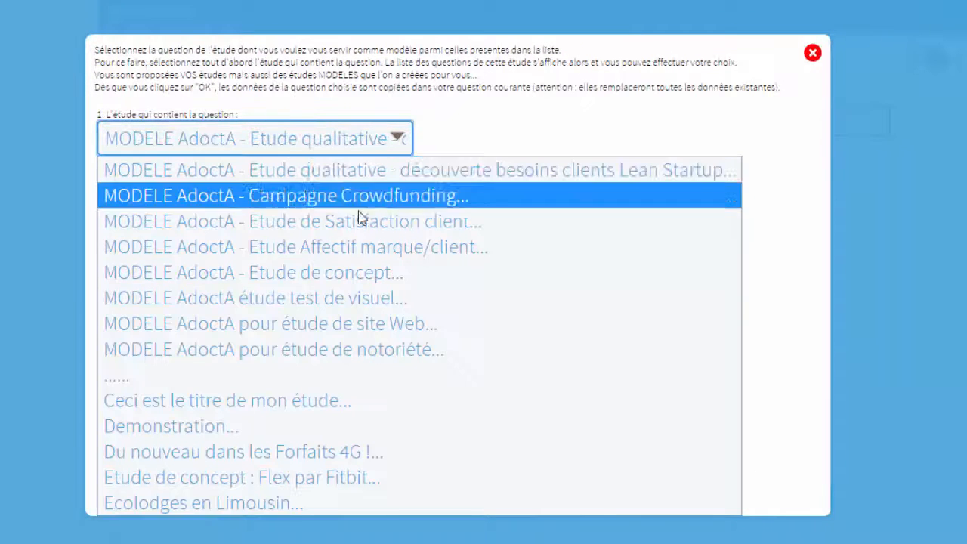
left_click(354, 455)
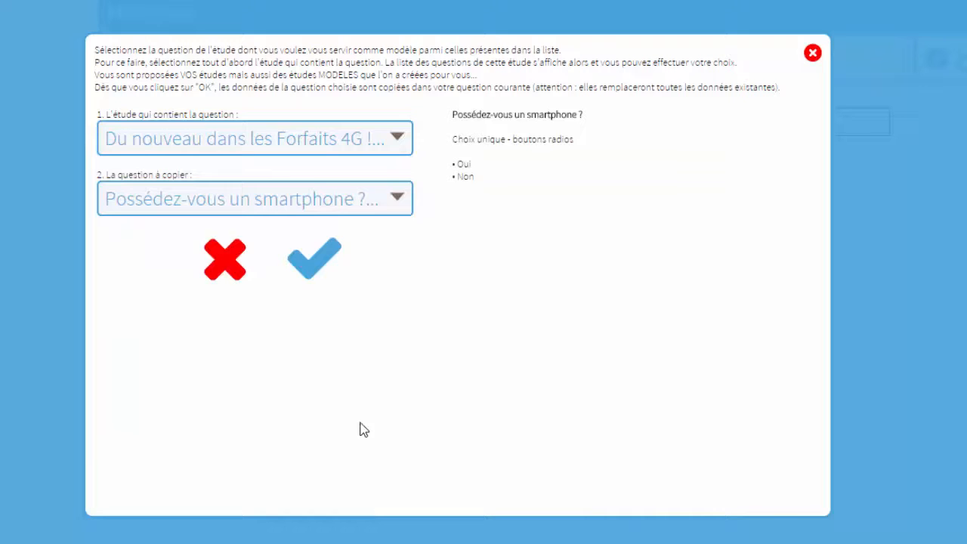
left_click(386, 196)
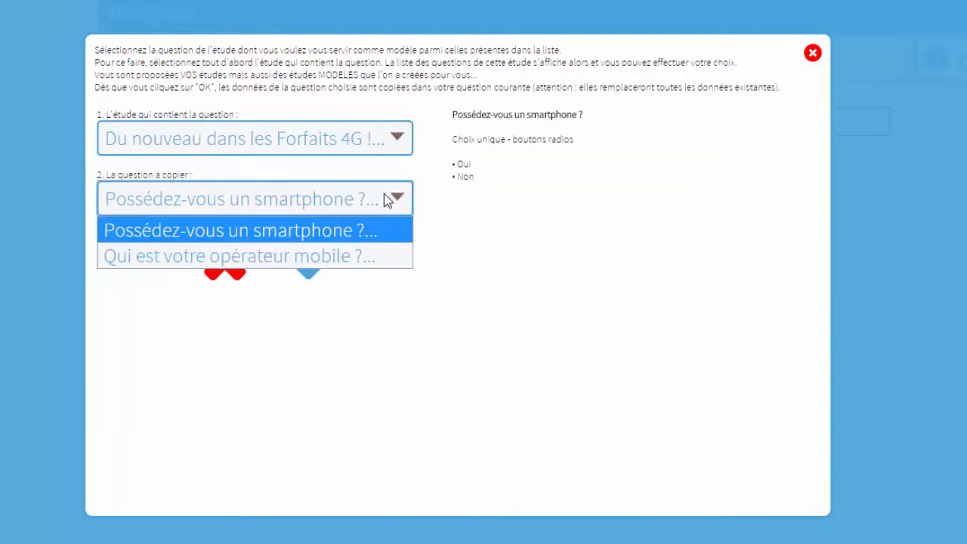
left_click(378, 255)
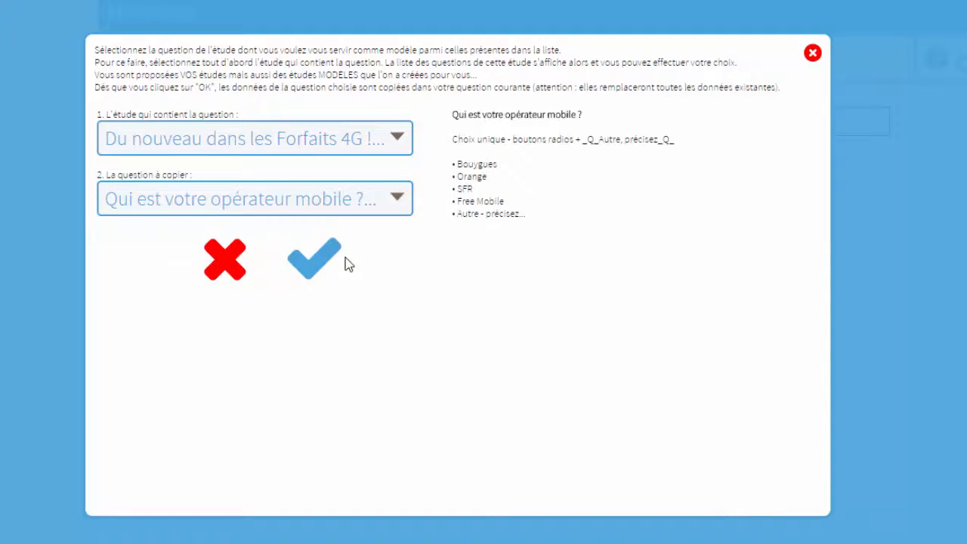
left_click(313, 259)
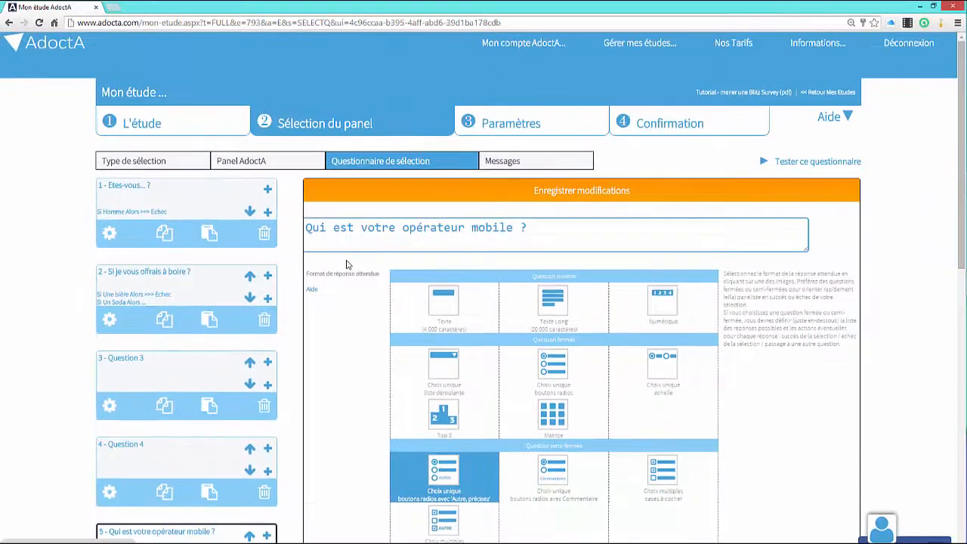
Step: Route the answers "Orange", "SFR" and "Free Mobile" of the mobile operator question to "Echec"
scroll(343, 265, "down", 3)
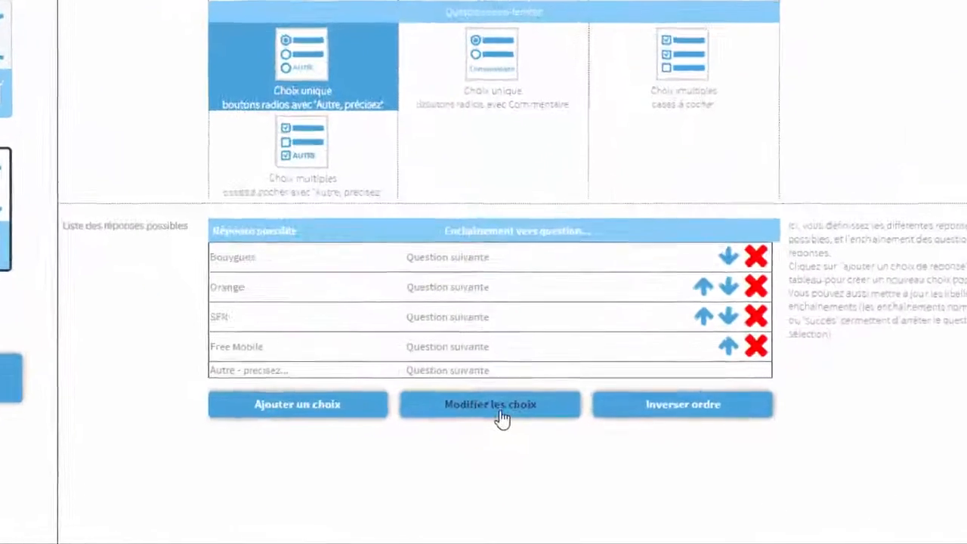
left_click(502, 419)
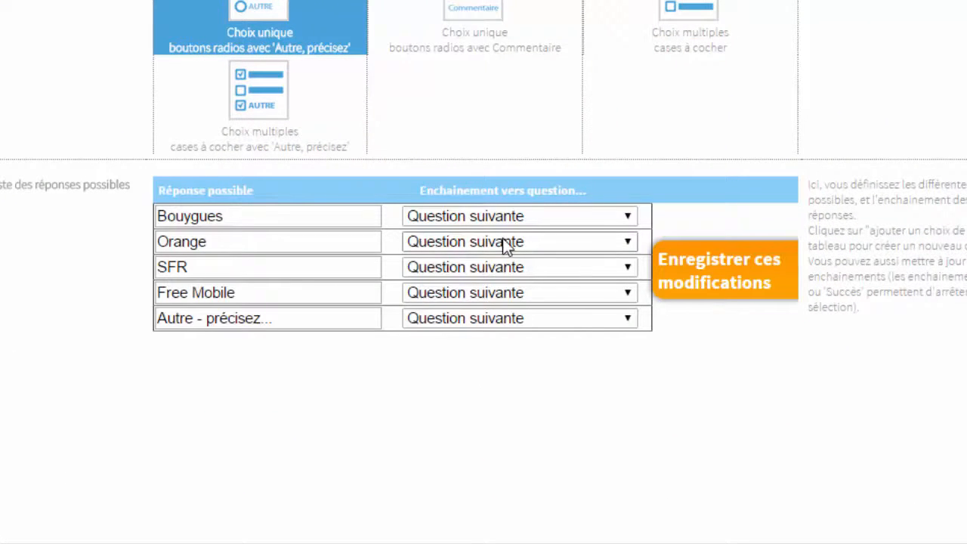
left_click(503, 240)
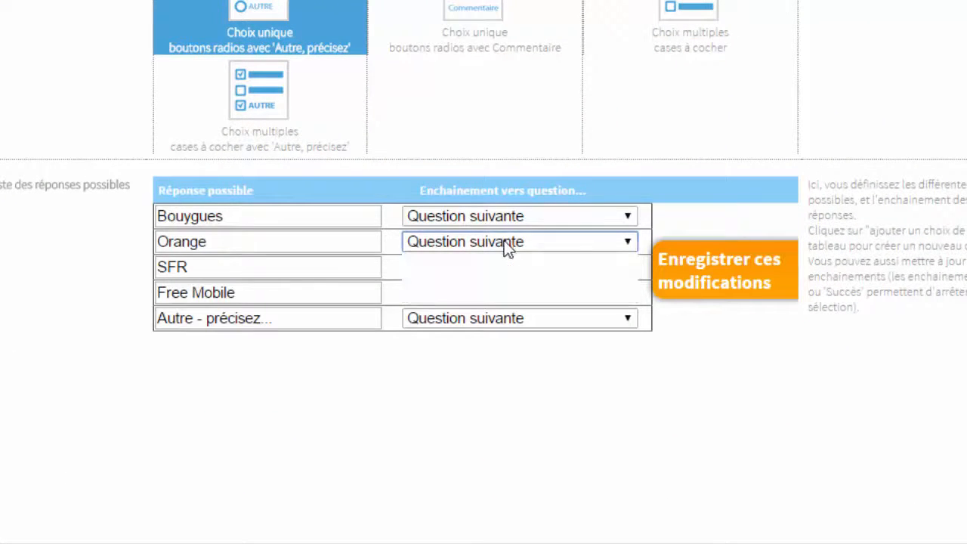
left_click(504, 277)
left_click(504, 267)
left_click(504, 305)
left_click(515, 293)
left_click(516, 331)
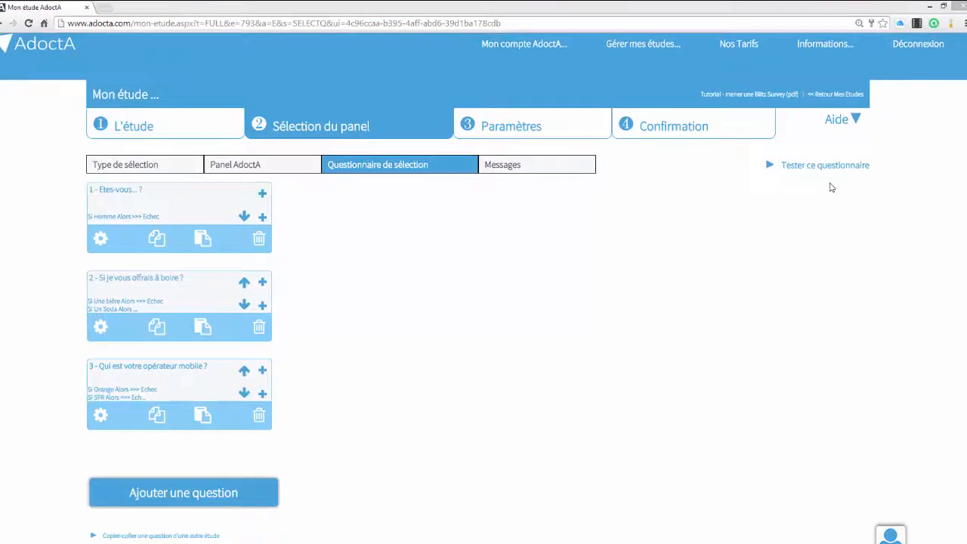
Step: Test the selection questionnaire with the answers "Femme", "De l'eau plate" and "Bouygues", and return to the study's settings
left_click(824, 165)
left_click(473, 354)
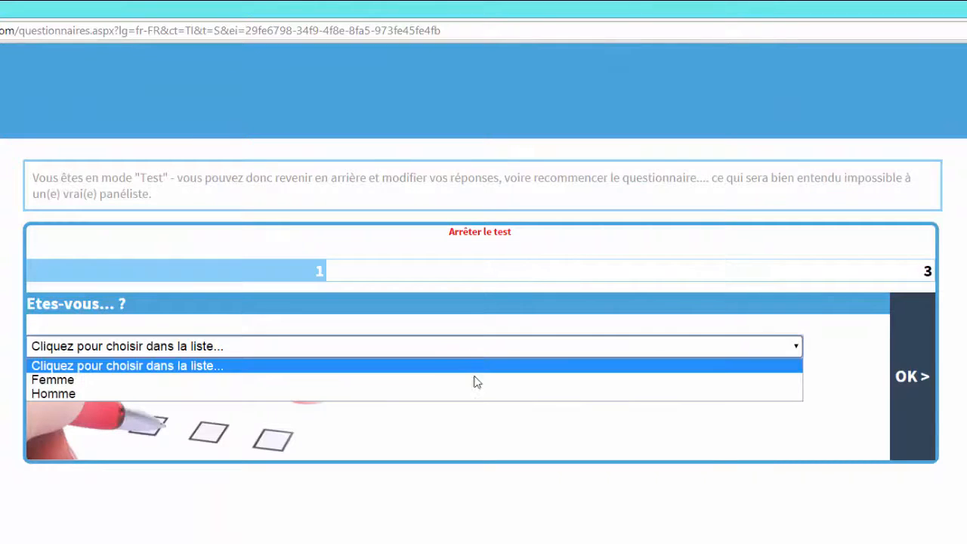
left_click(475, 379)
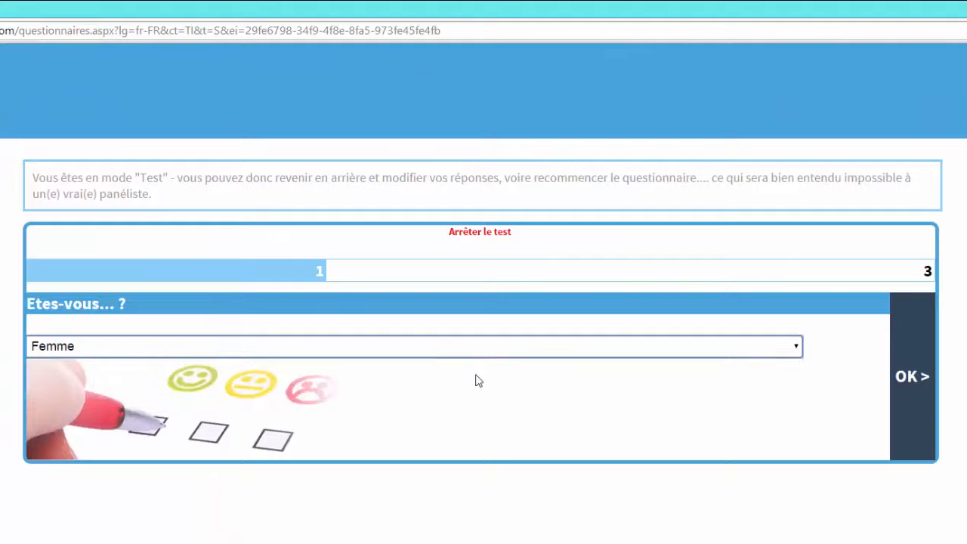
left_click(922, 379)
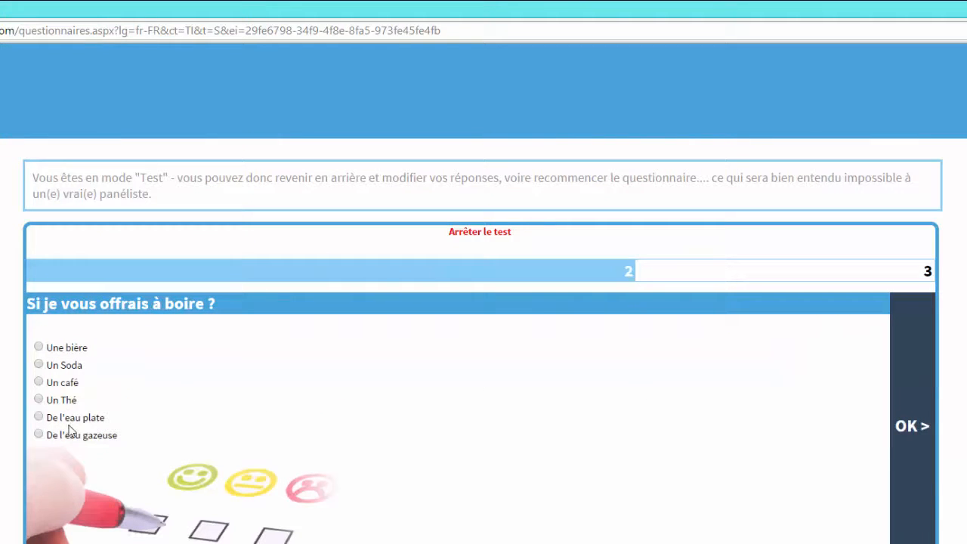
left_click(73, 420)
left_click(905, 432)
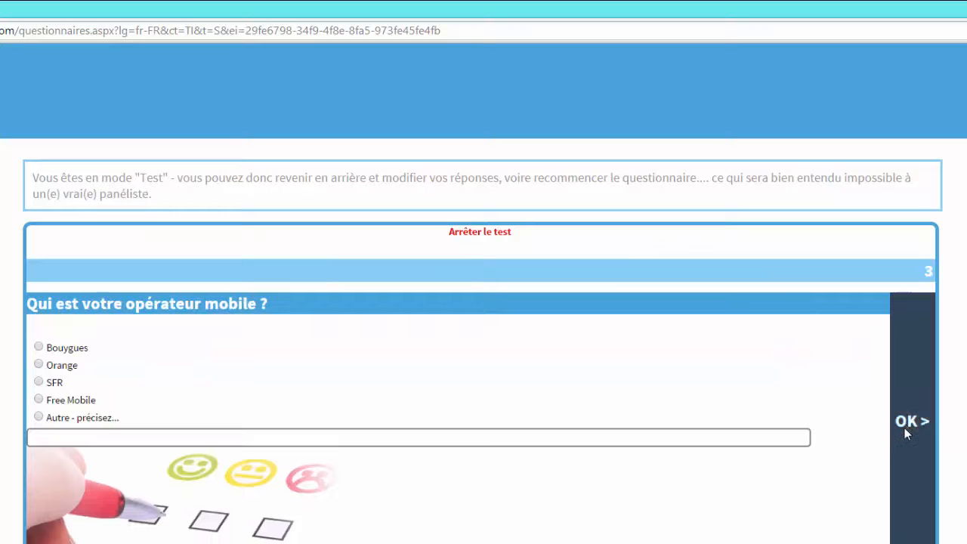
left_click(38, 347)
left_click(909, 422)
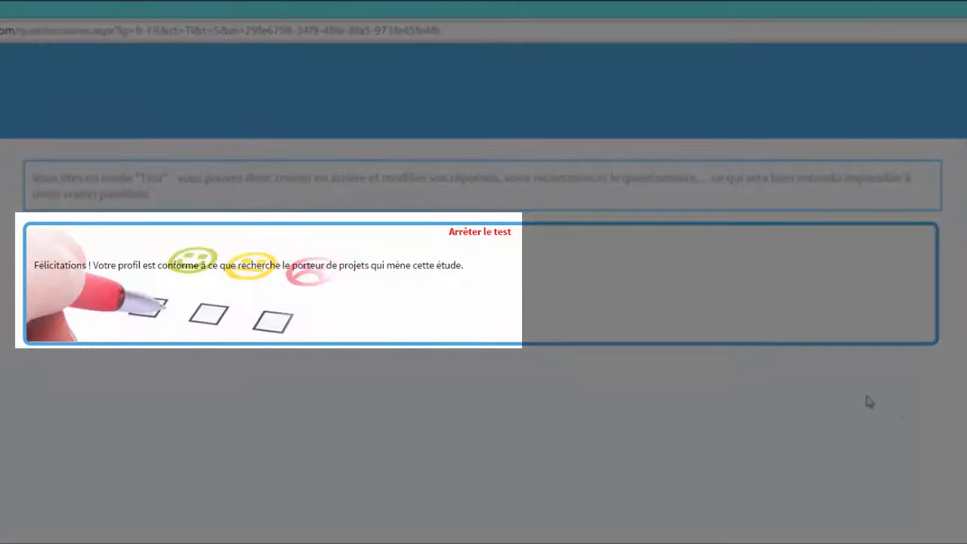
left_click(484, 207)
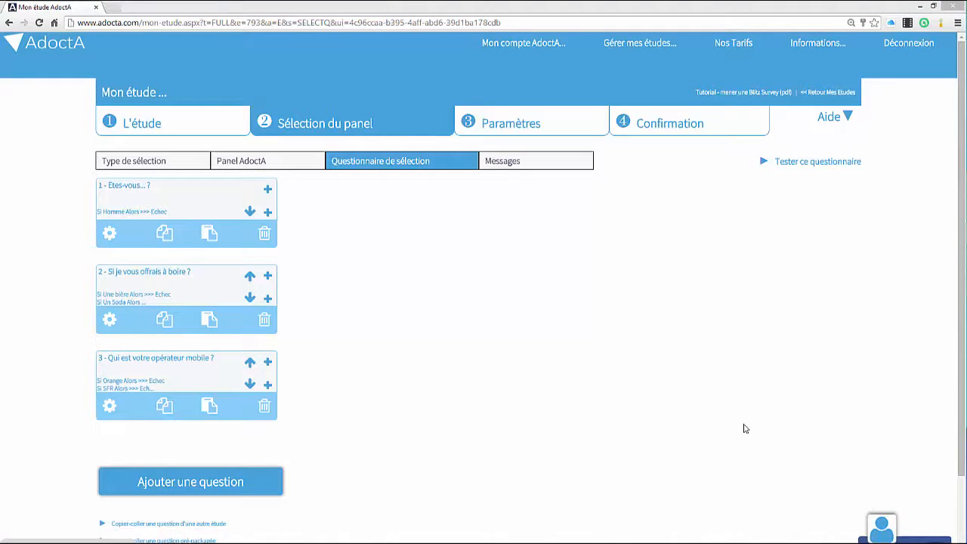
Step: Switch the selection type to "Un Panel AdoctA pré-packagé" and examine the list of available panels
left_click(175, 165)
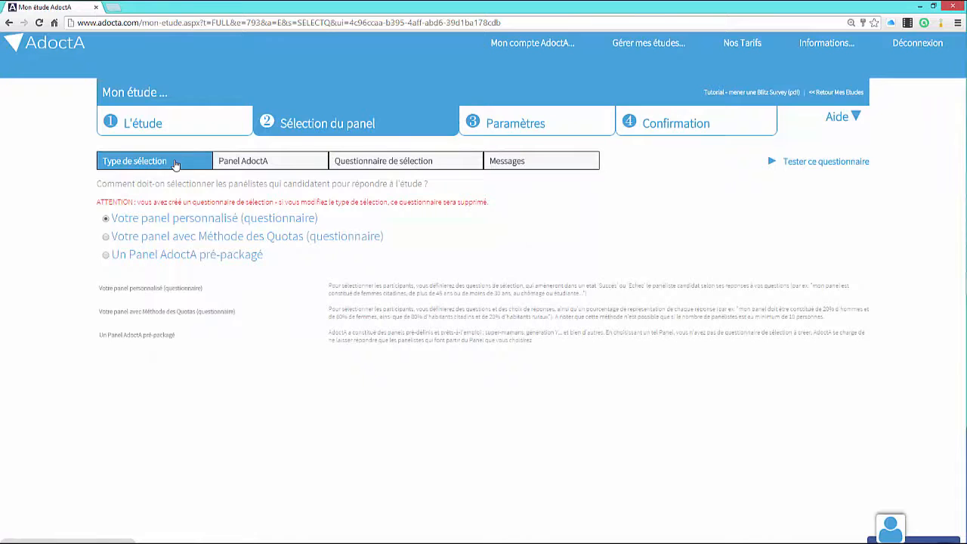
left_click(106, 255)
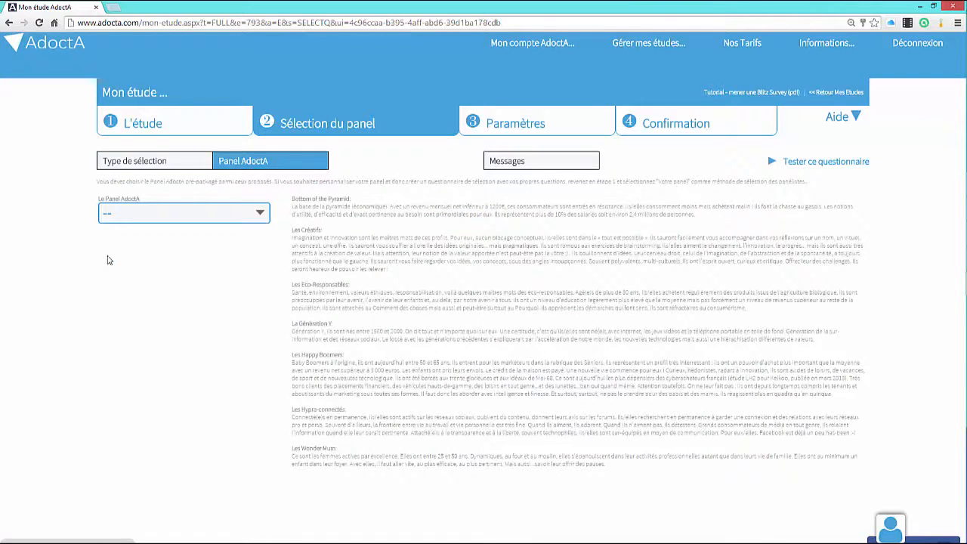
left_click(260, 212)
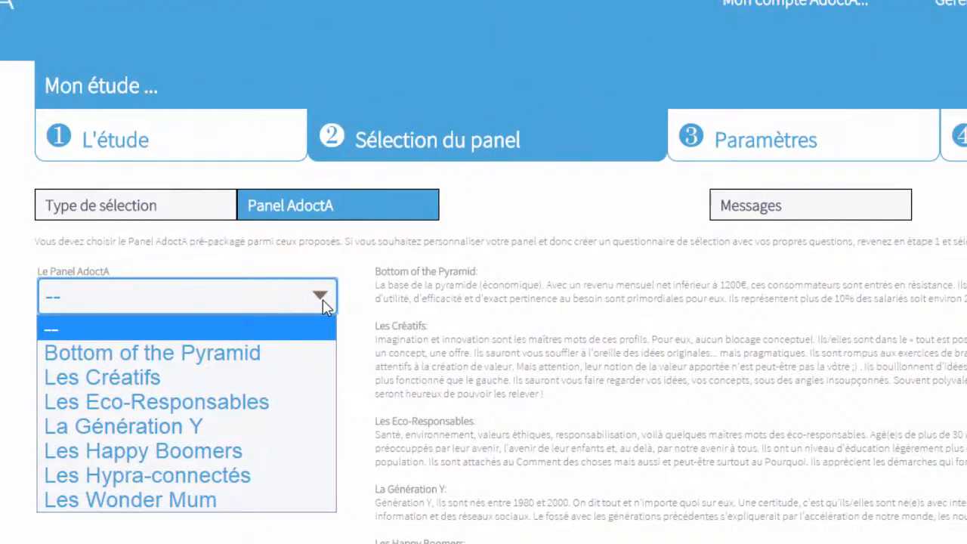
left_click(322, 299)
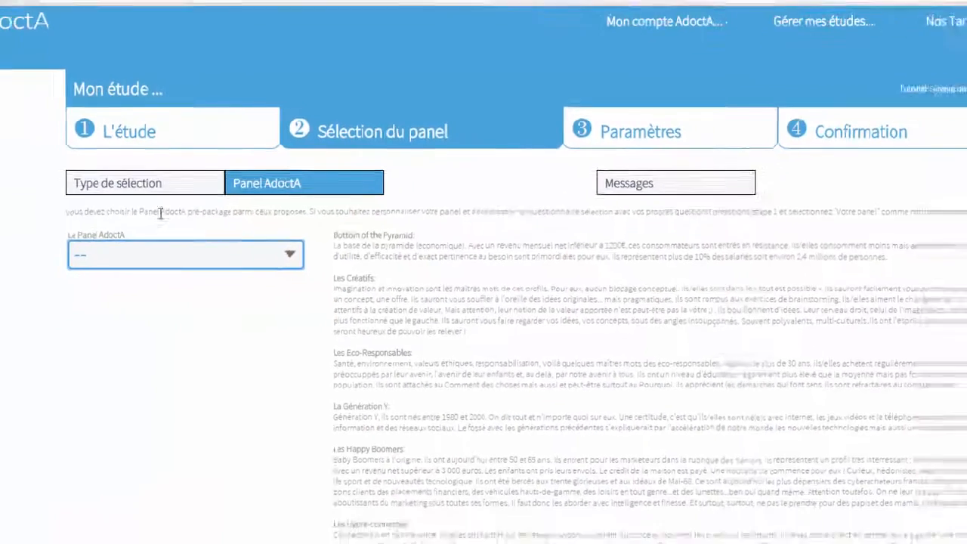
Step: Set the selection type to "Votre panel avec Méthode des Quotas" and add the pre-packaged "Genre" question to the questionnaire
left_click(119, 210)
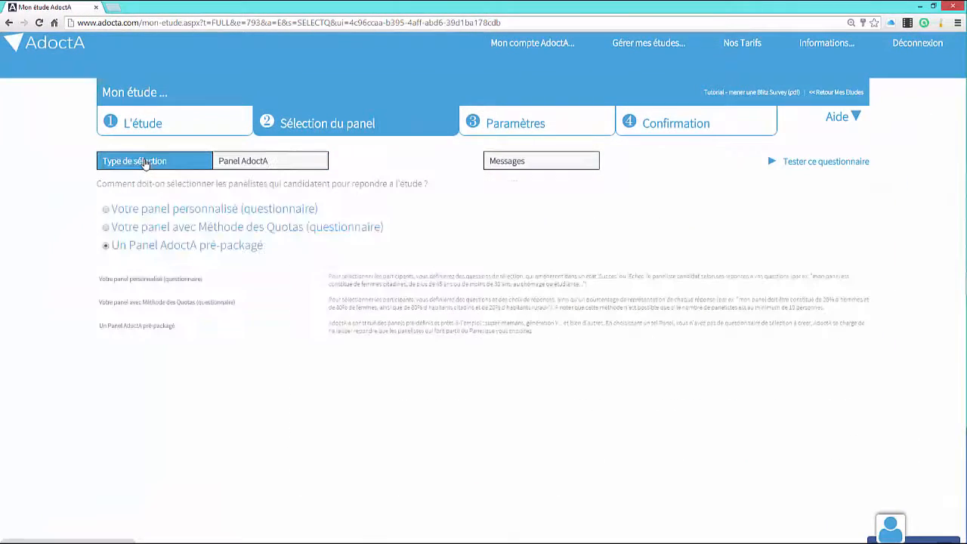
left_click(106, 230)
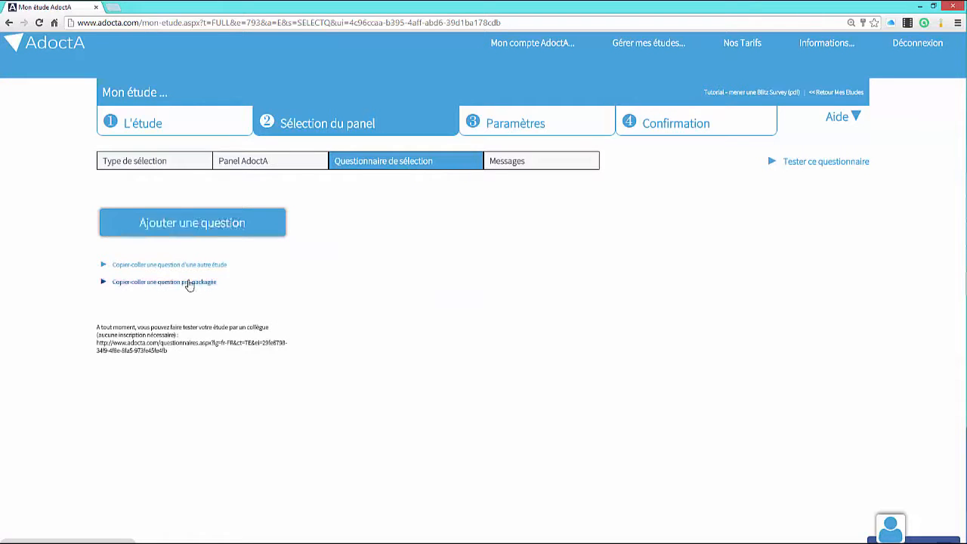
left_click(189, 283)
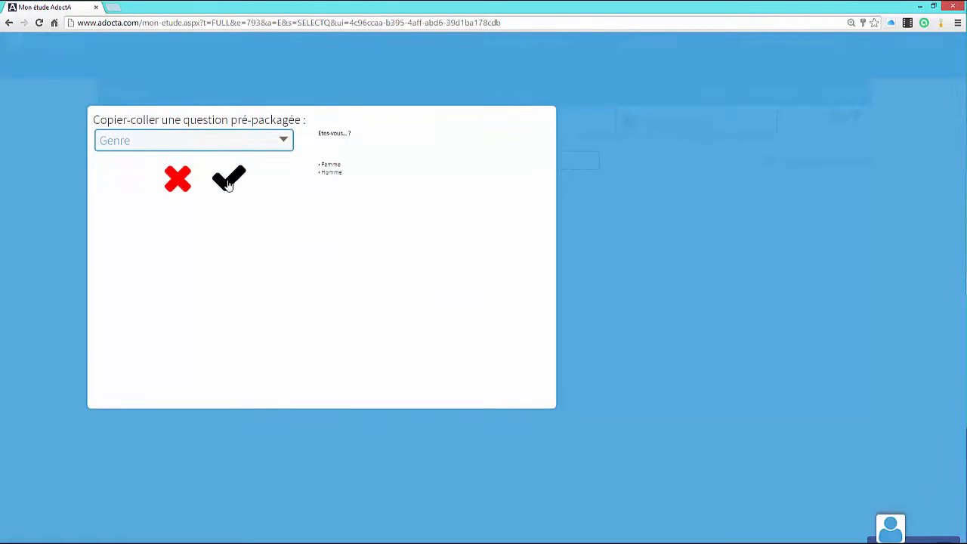
left_click(229, 181)
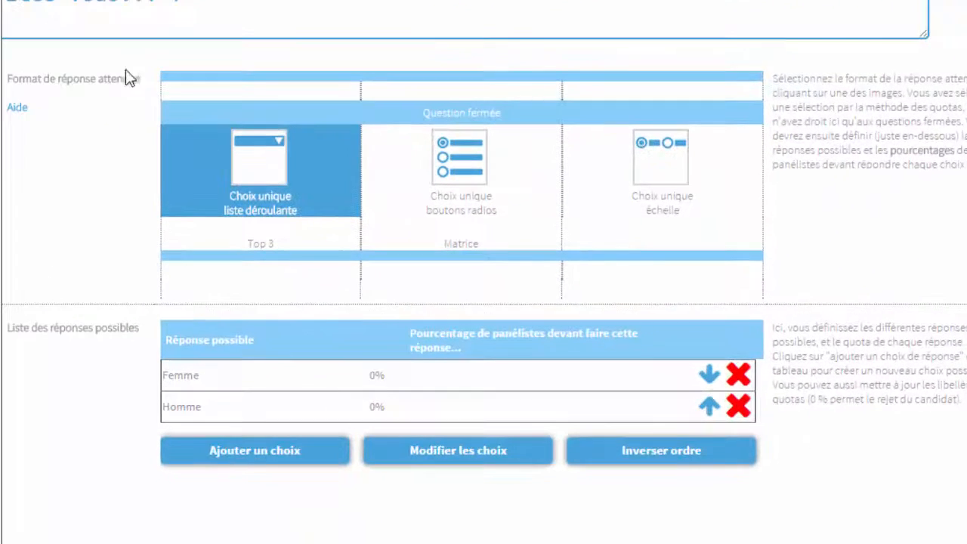
Step: Set the gender question's quotas to 70% for "Femme" and 30% for "Homme", and save the changes
left_click(474, 462)
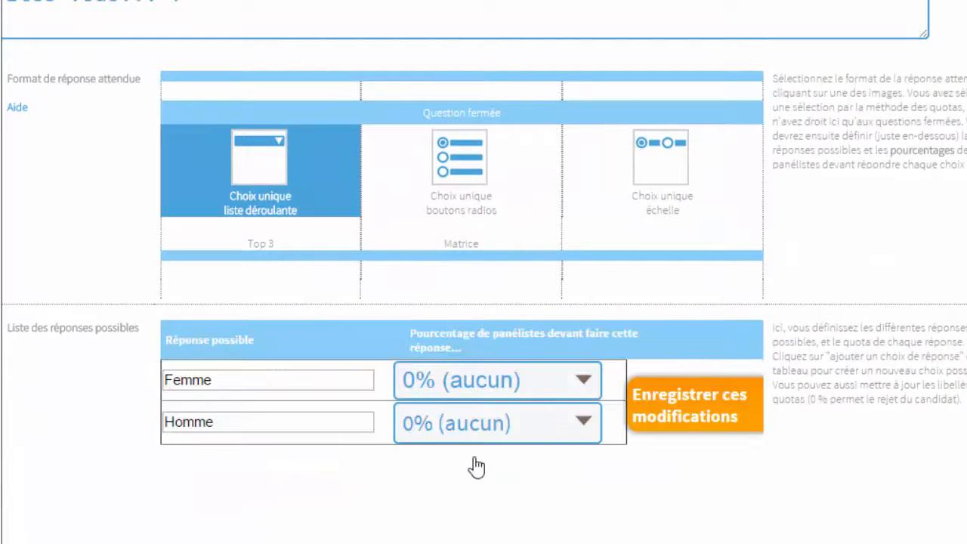
left_click(510, 381)
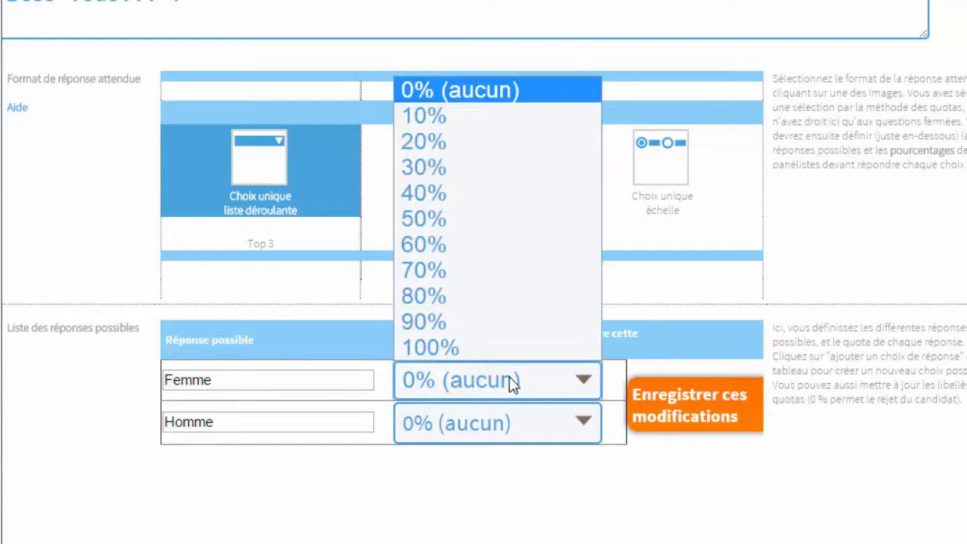
left_click(469, 273)
left_click(487, 425)
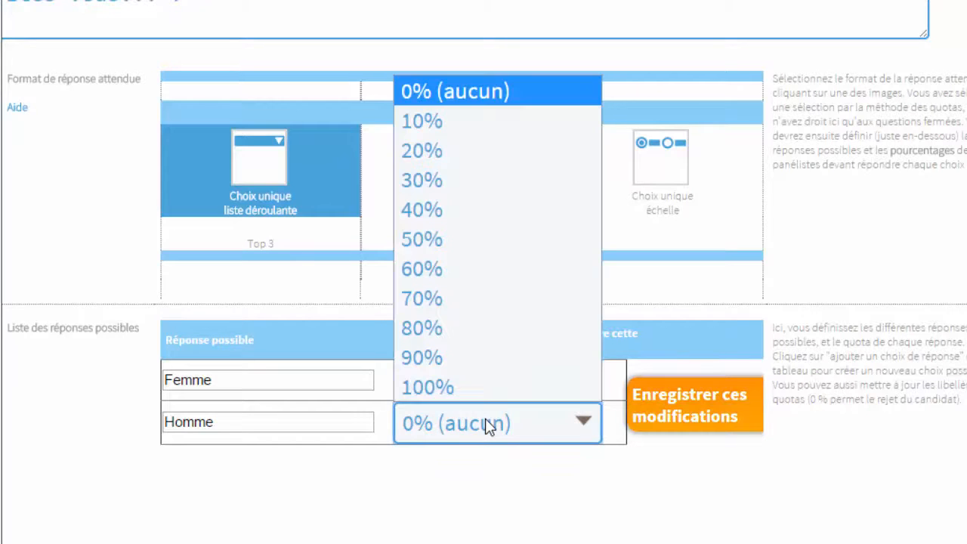
left_click(459, 184)
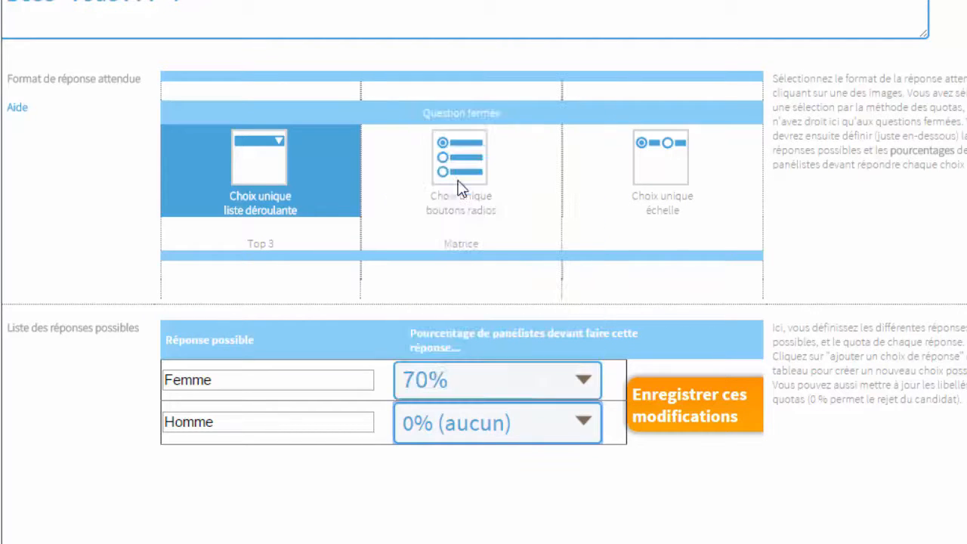
left_click(662, 397)
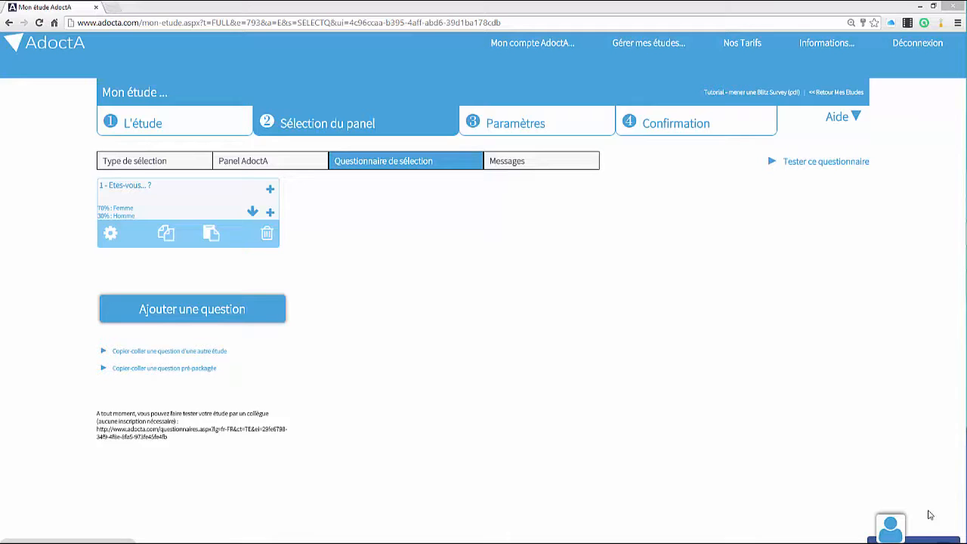
Step: Open the introduction, success and failure messages of the panel selection
left_click(510, 162)
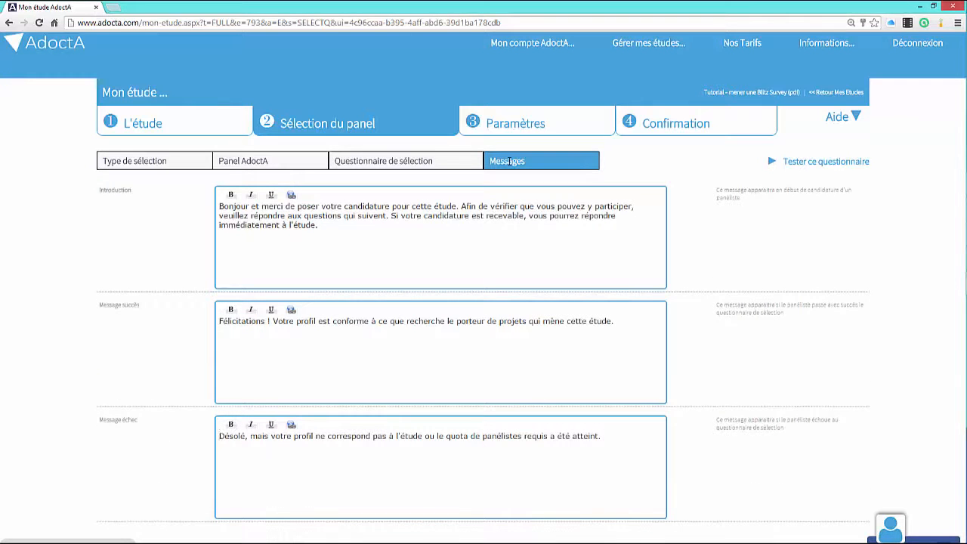